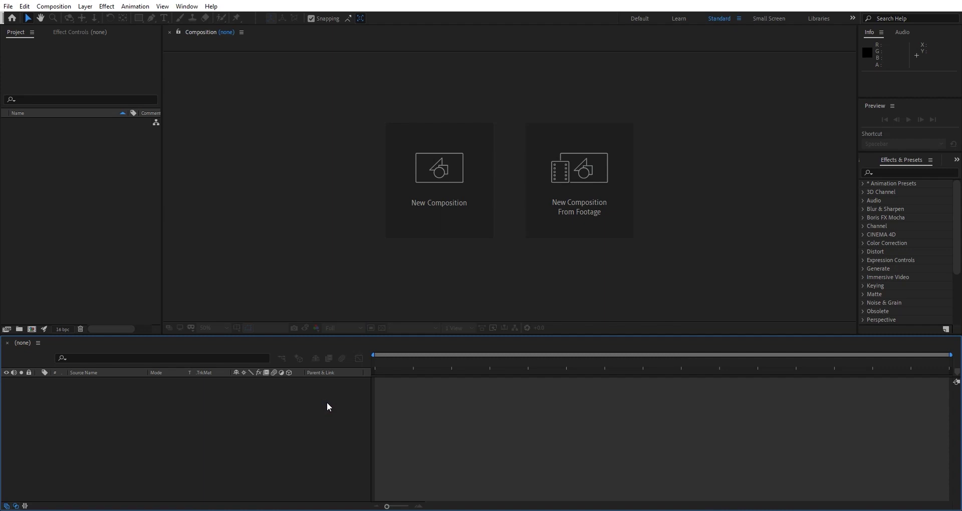
# Create a new composition, Comp 1, with width 1920 and height 1080.
pyautogui.click(365, 284)
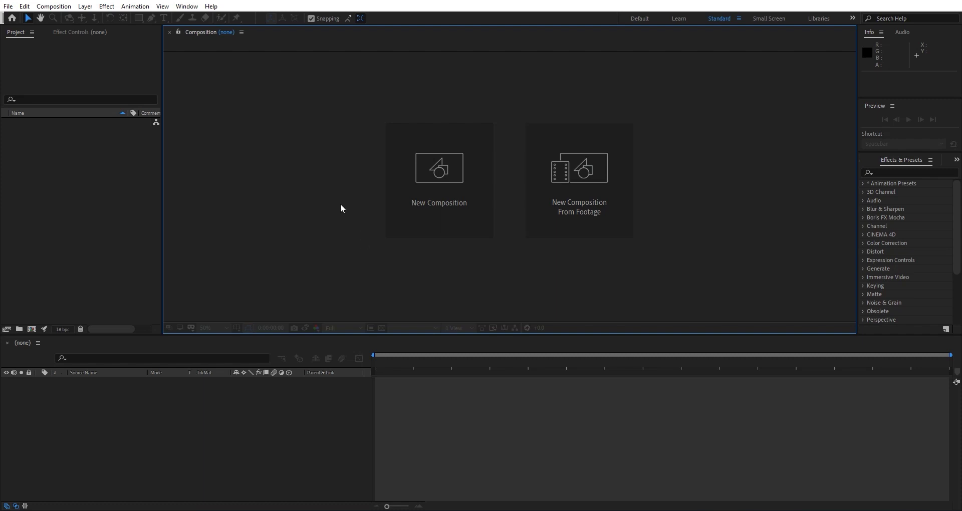
pyautogui.click(53, 6)
pyautogui.click(60, 17)
pyautogui.moveTo(746, 100); pyautogui.dragTo(512, 101)
pyautogui.click(458, 173)
pyautogui.write('9')
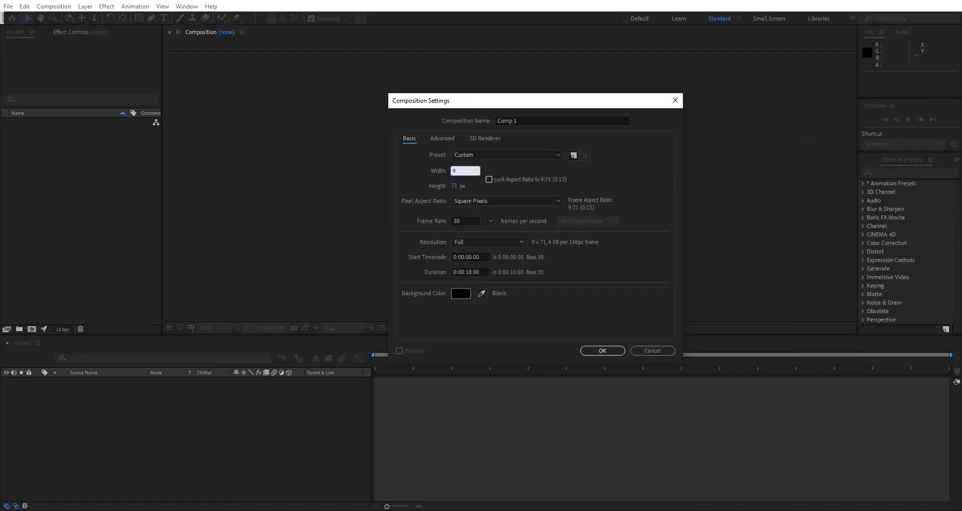
pyautogui.press('BackSpace')
pyautogui.write('1920')
pyautogui.press('Tab')
pyautogui.write('1080')
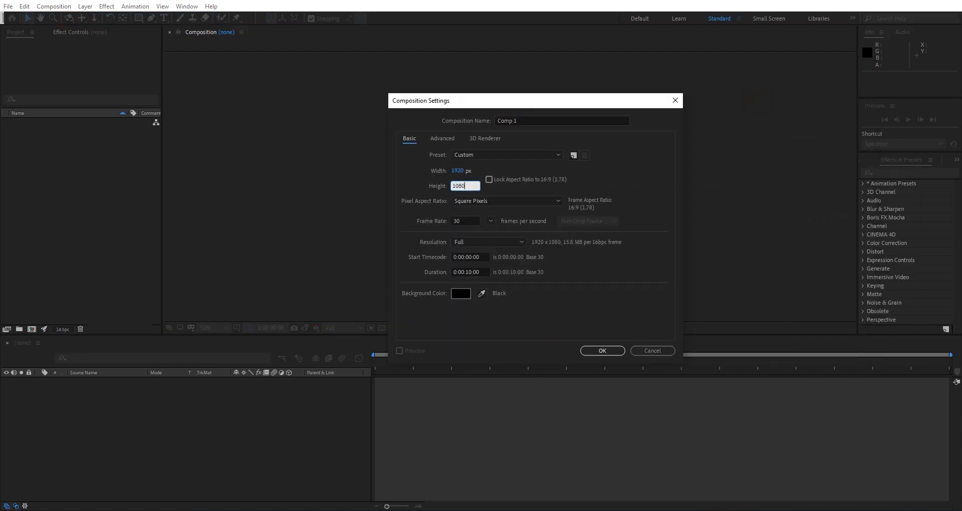
pyautogui.click(611, 353)
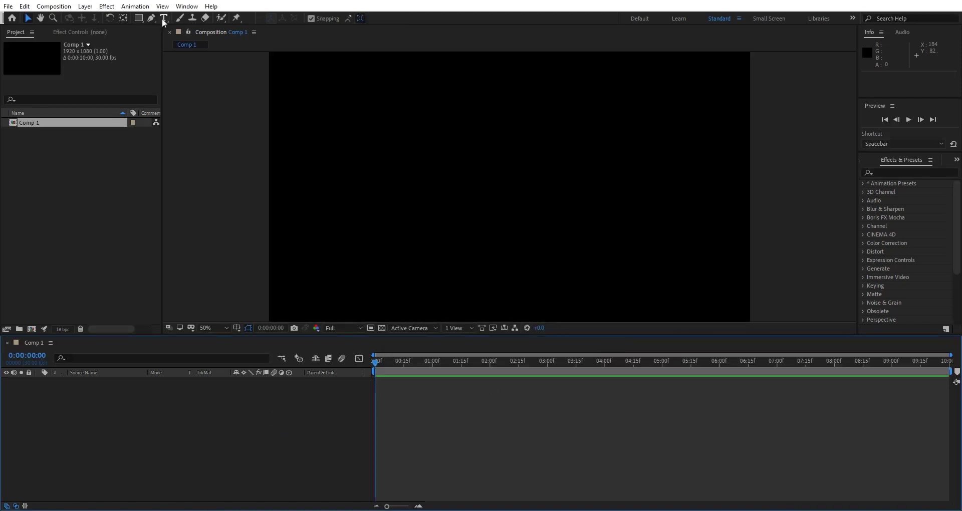
# Type 'FRIDAY' as a new text layer in the viewer, then return to the Selection tool.
pyautogui.click(163, 18)
pyautogui.click(405, 173)
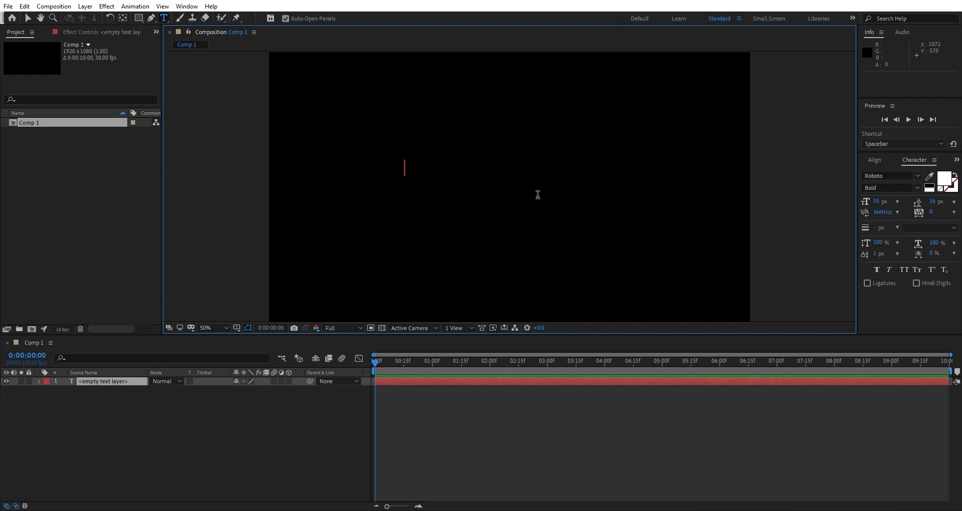
pyautogui.write('FRIDAY')
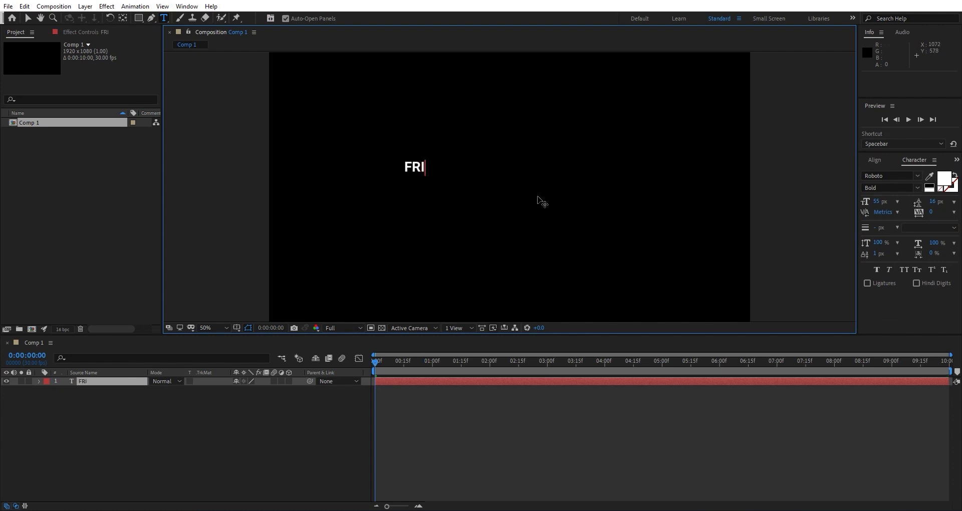
pyautogui.click(28, 18)
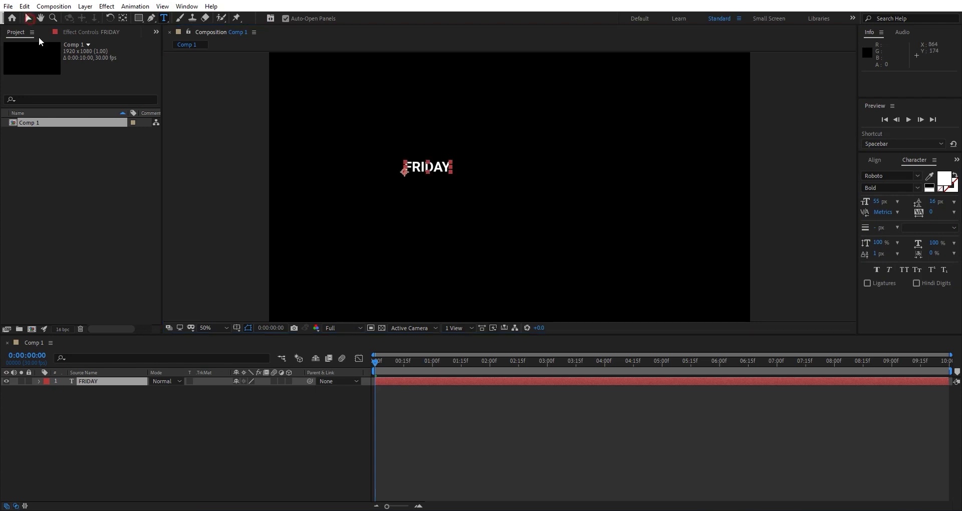
pyautogui.click(191, 6)
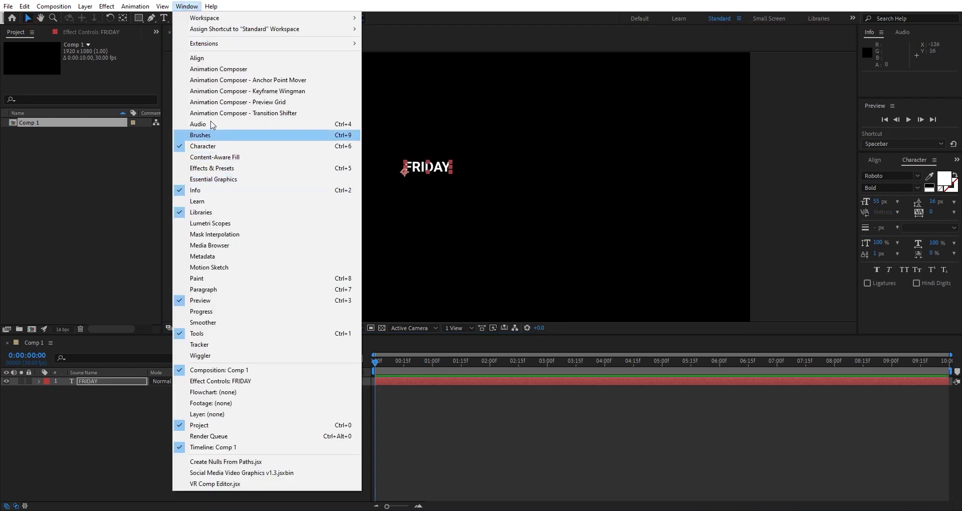
# Open the Align panel and centre FRIDAY horizontally and vertically.
pyautogui.click(193, 58)
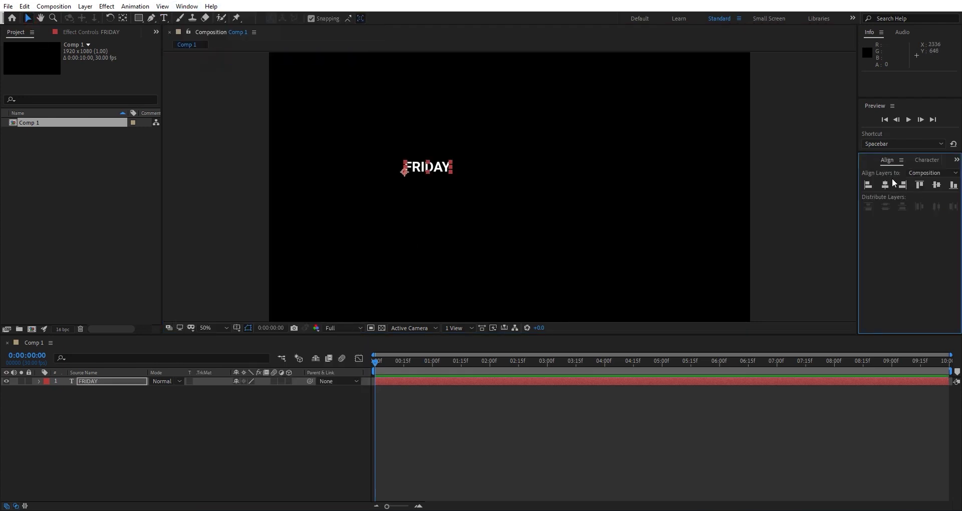
pyautogui.press('capslock')
pyautogui.click(885, 184)
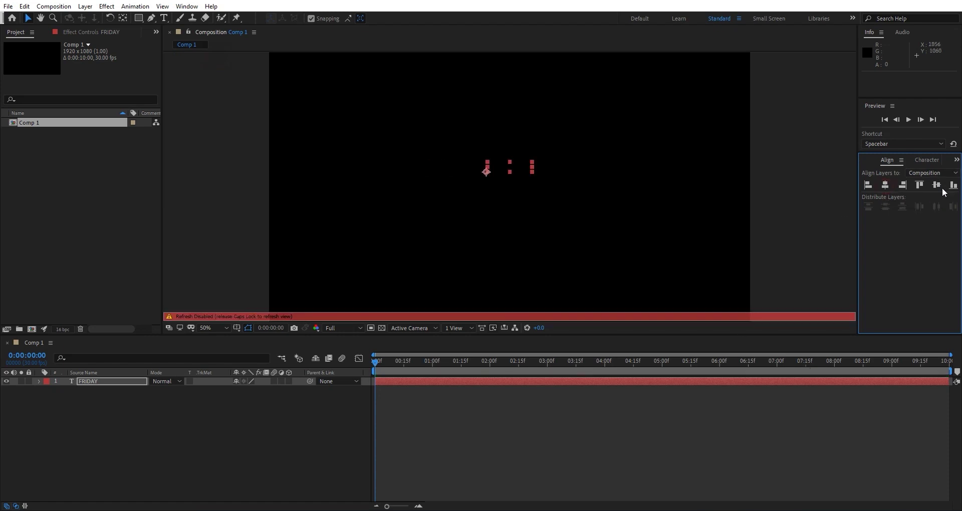
pyautogui.click(936, 185)
pyautogui.press('capslock')
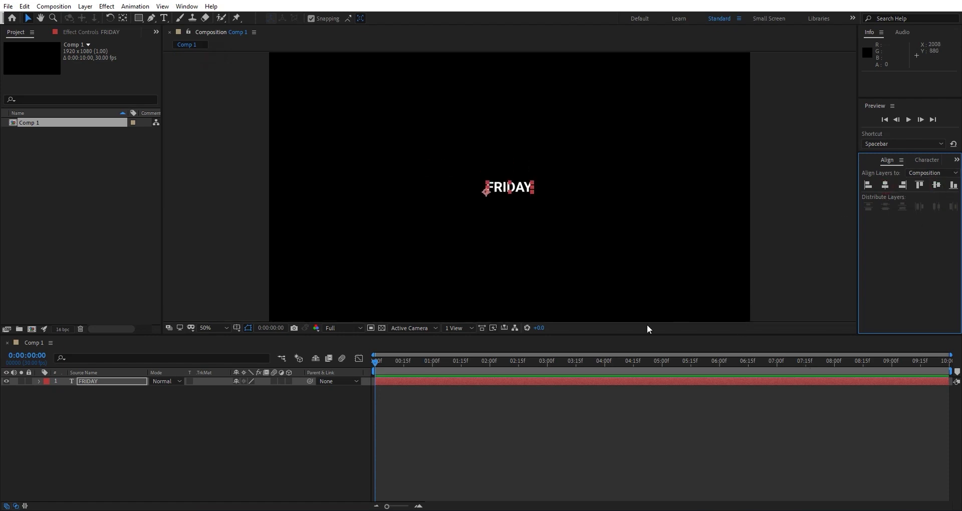
# Scale the FRIDAY layer to 343% and re-centre it in the composition.
pyautogui.click(98, 383)
pyautogui.press('s')
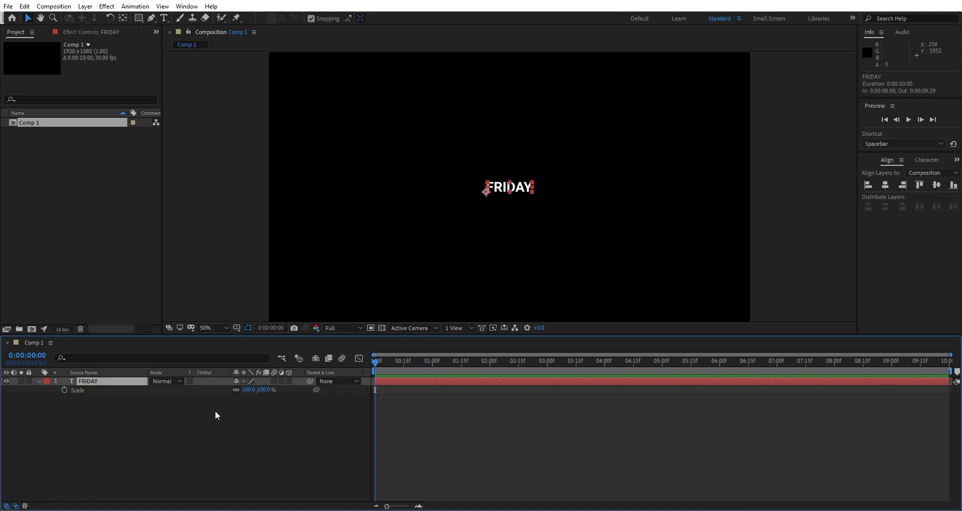
pyautogui.moveTo(263, 393); pyautogui.dragTo(466, 402)
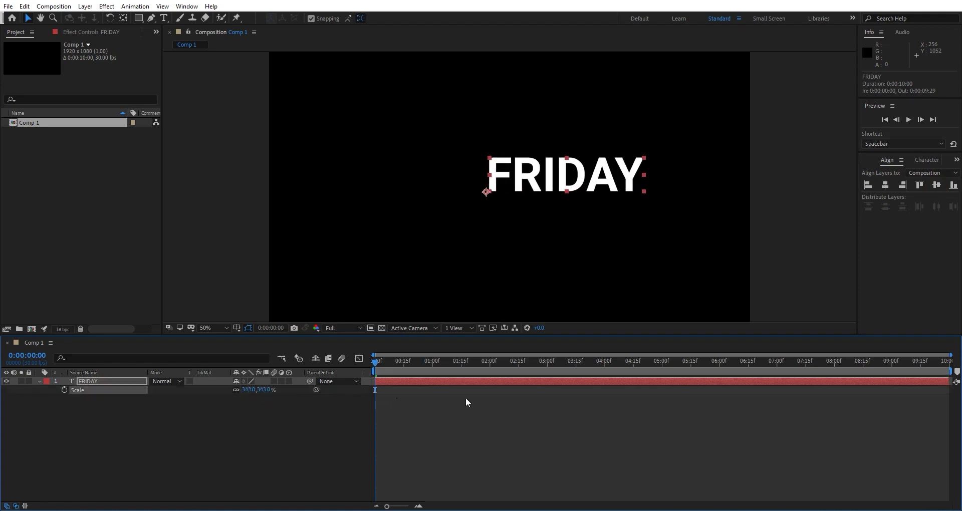
pyautogui.click(886, 185)
pyautogui.click(936, 185)
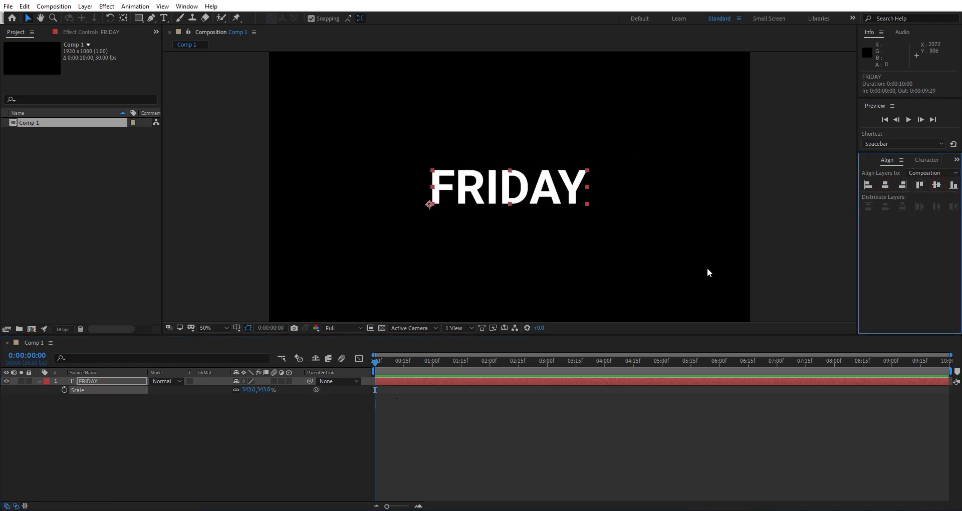
pyautogui.click(957, 159)
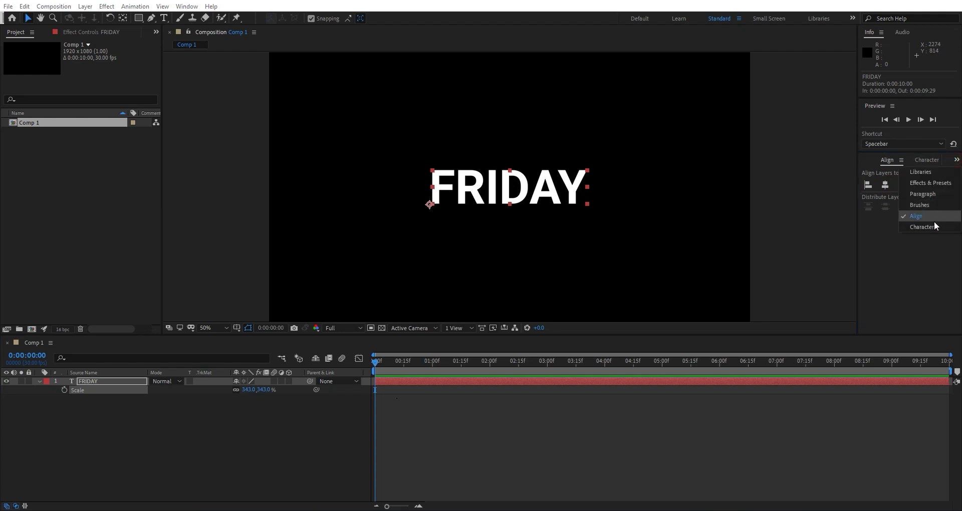
# Change FRIDAY's font style from Roboto Bold to Medium in the Character panel.
pyautogui.click(934, 221)
pyautogui.click(916, 192)
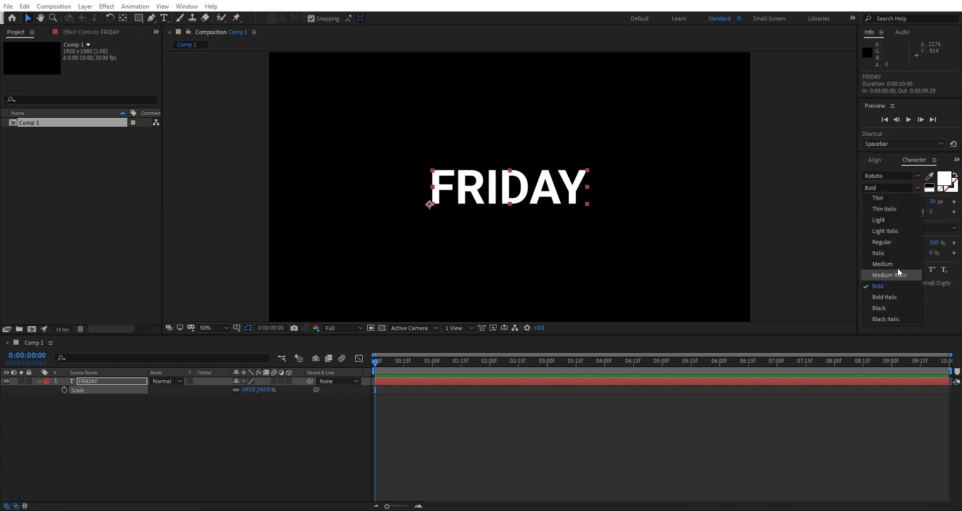
pyautogui.click(897, 268)
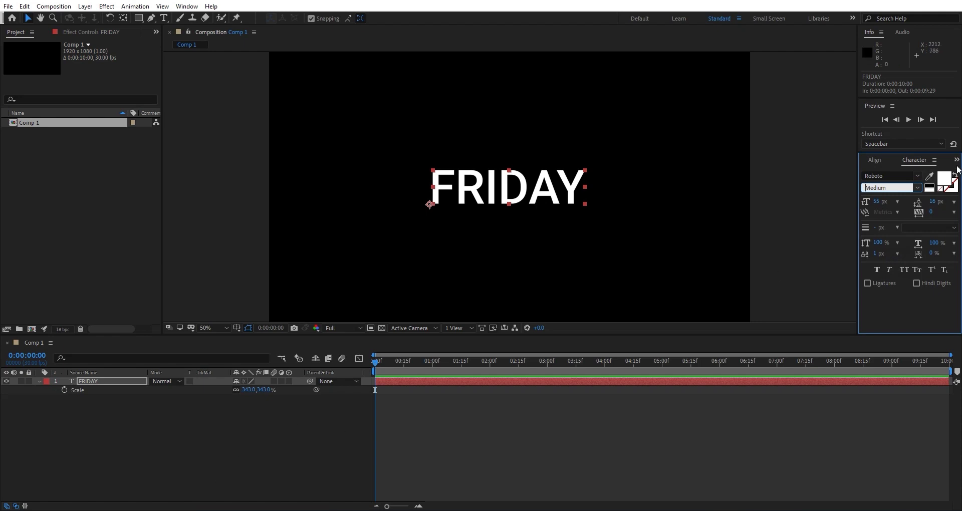
pyautogui.click(885, 162)
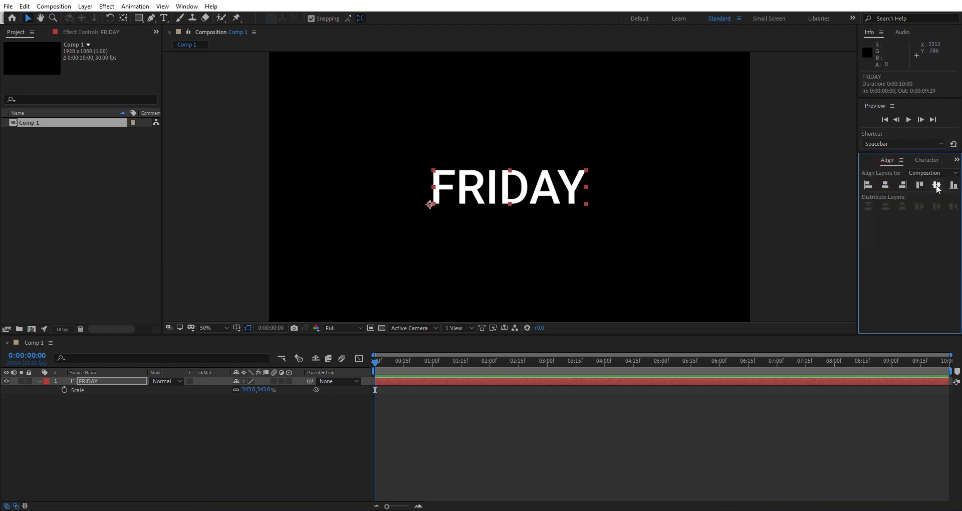
# Deselect and then reselect the FRIDAY layer.
pyautogui.click(248, 440)
pyautogui.click(489, 186)
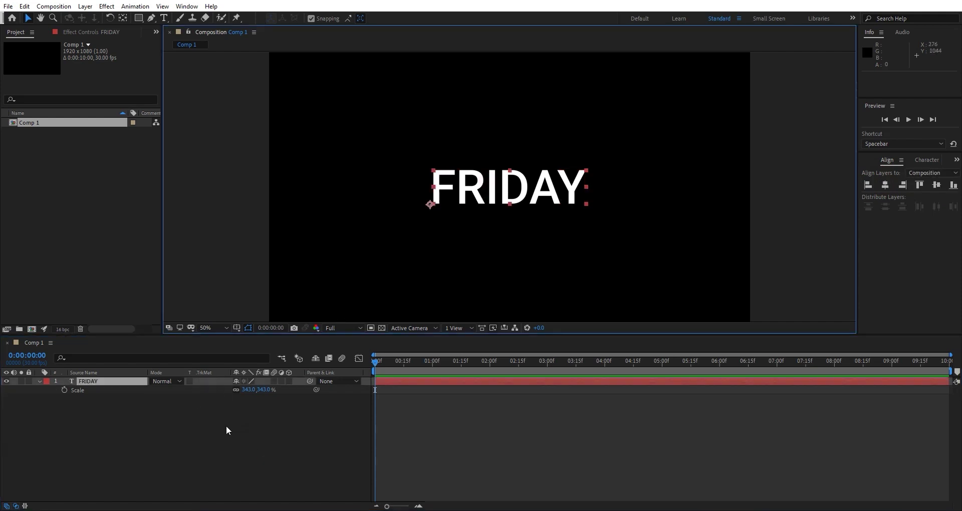
pyautogui.click(140, 409)
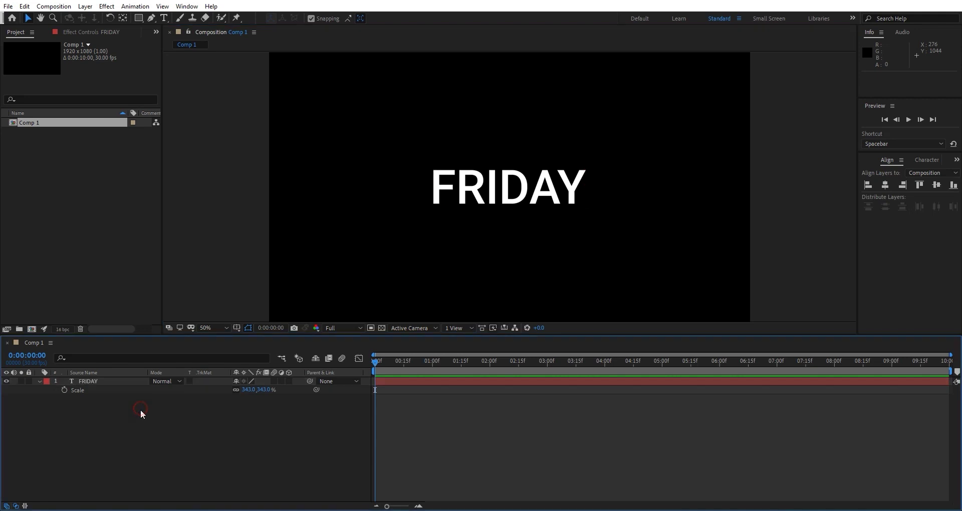
pyautogui.click(114, 381)
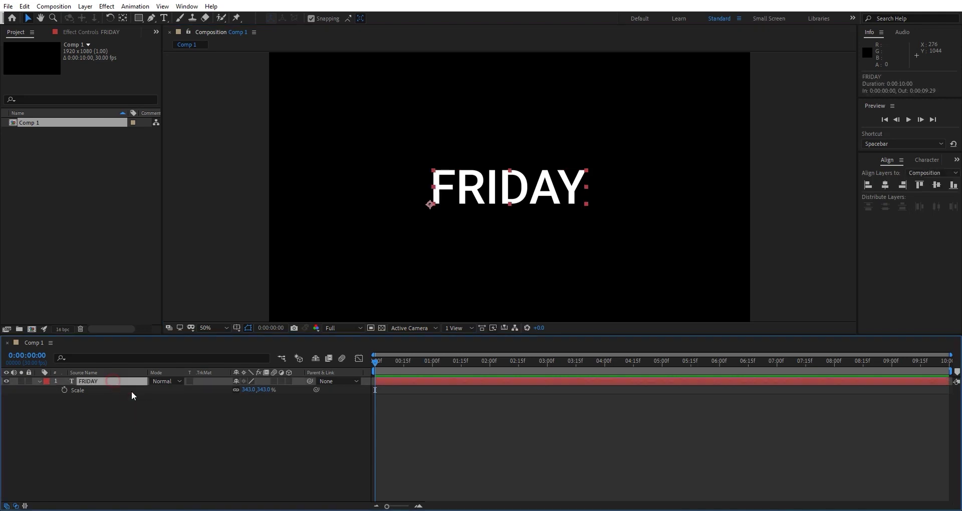
# Apply Effect > Generate > Vegas to the FRIDAY layer.
pyautogui.click(107, 6)
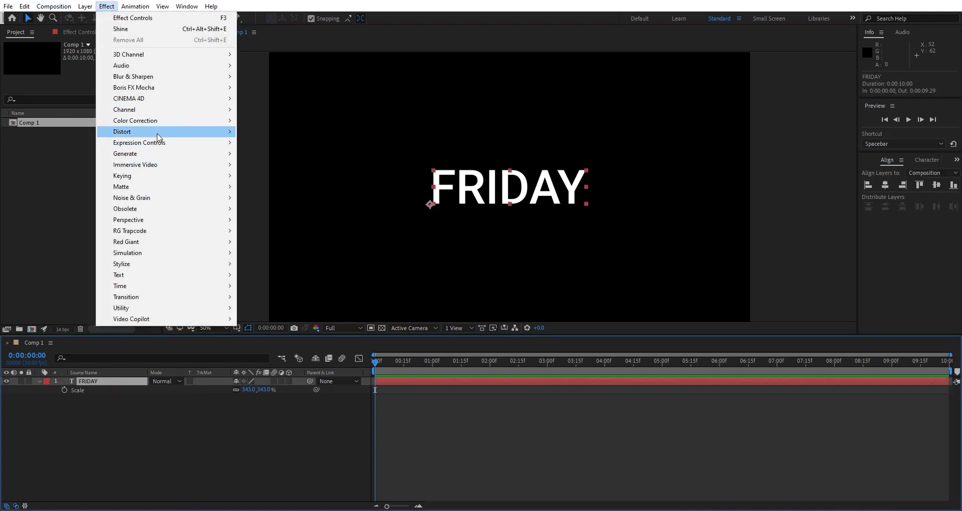
pyautogui.moveTo(153, 154)
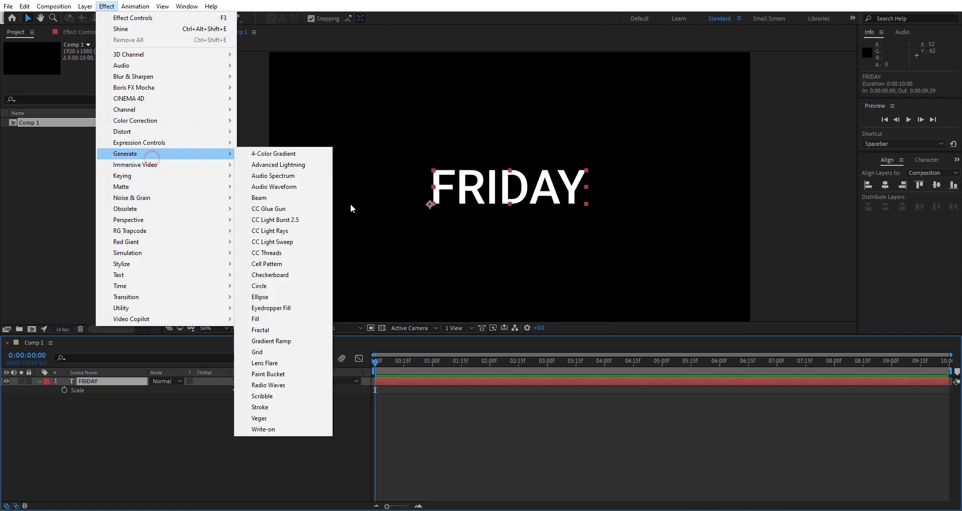
pyautogui.click(280, 421)
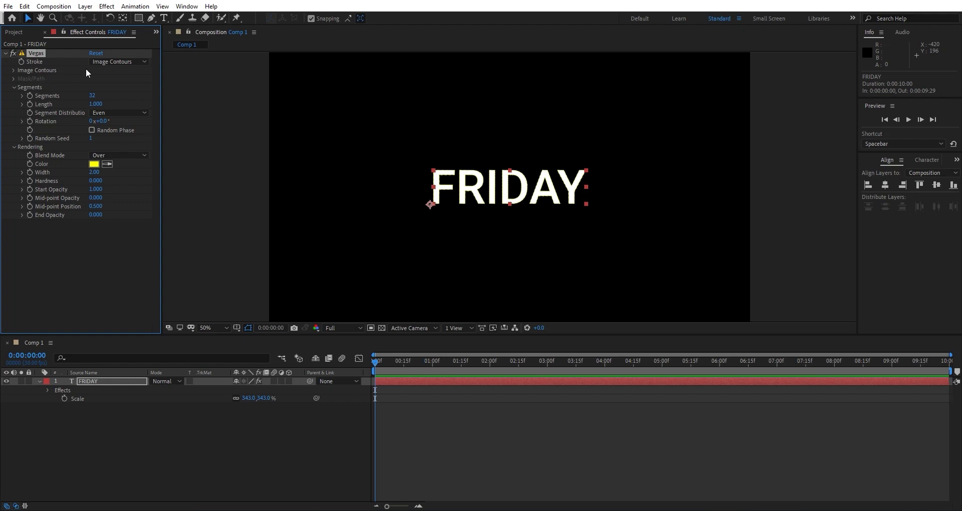
# Set Vegas Image Contours Input Layer to '1. FRIDAY' and edit the Segments value.
pyautogui.click(12, 71)
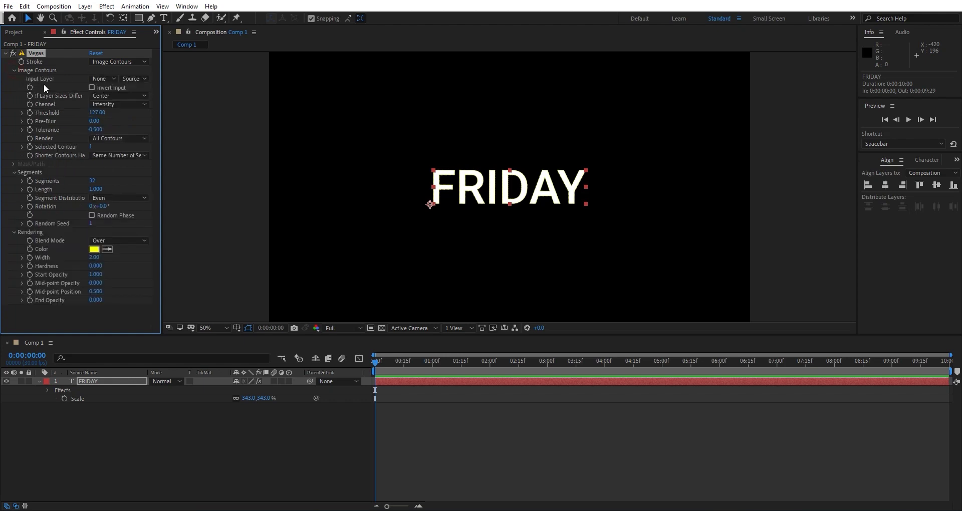
pyautogui.click(104, 79)
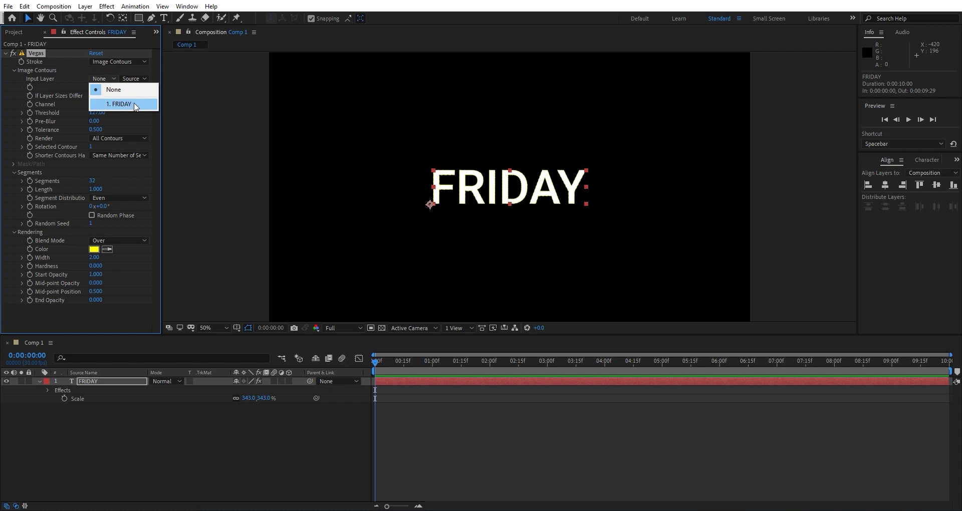
pyautogui.click(134, 104)
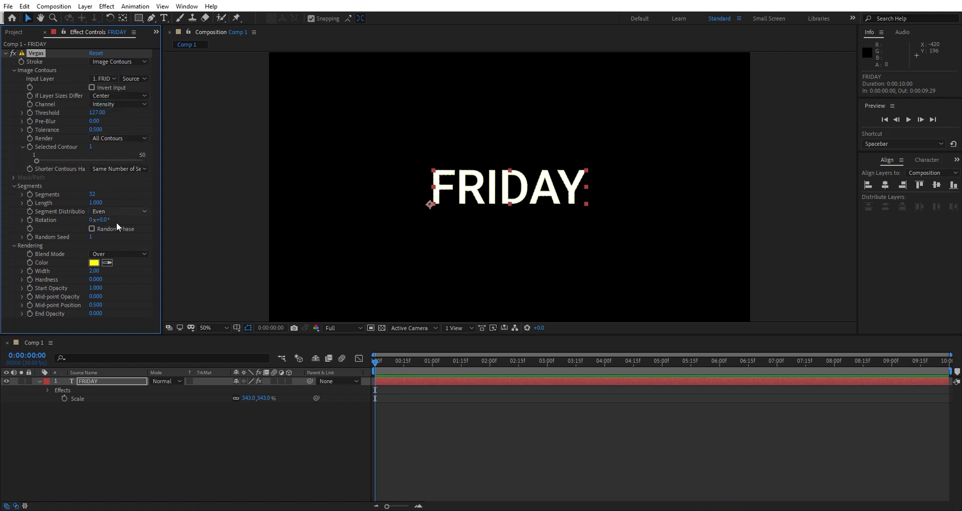
pyautogui.click(93, 194)
# Set Vegas segments to 3, blend mode Transparent, and stroke colour white.
pyautogui.press('Return')
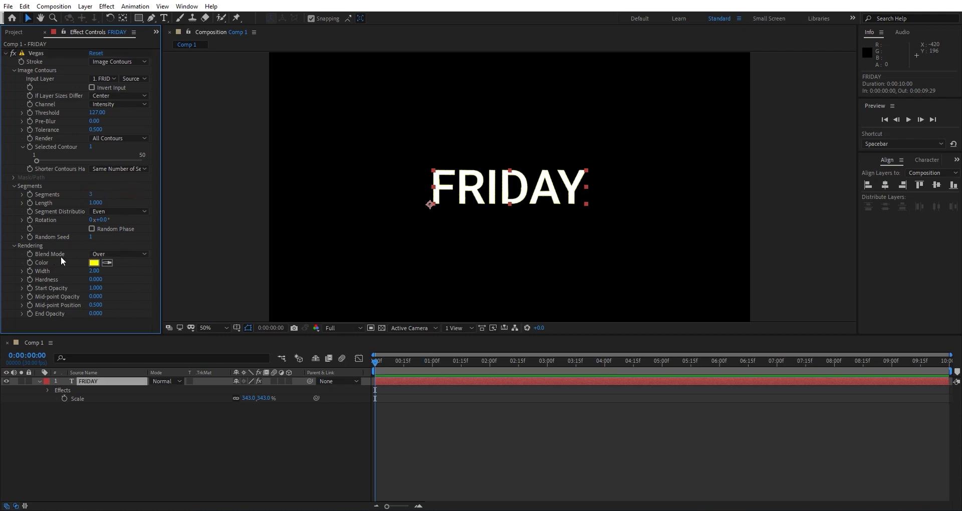
pyautogui.click(129, 254)
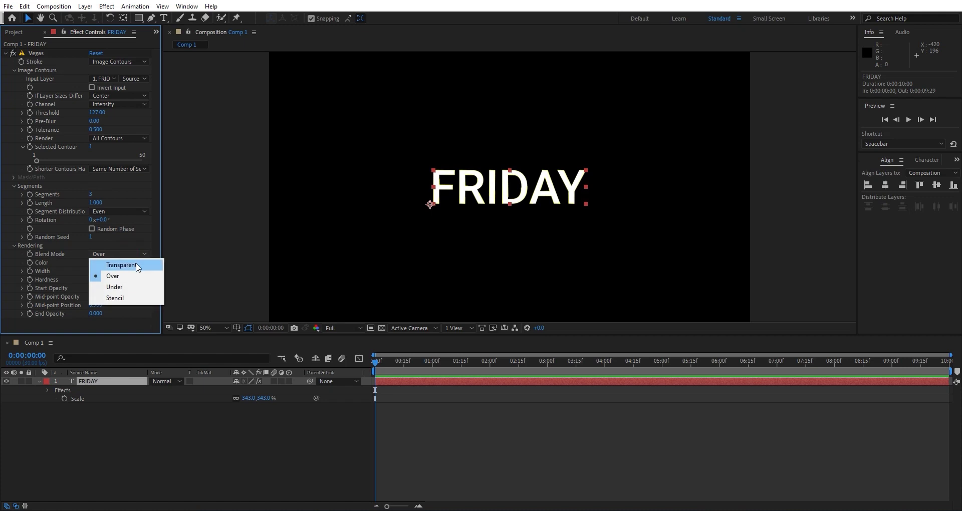
pyautogui.click(139, 266)
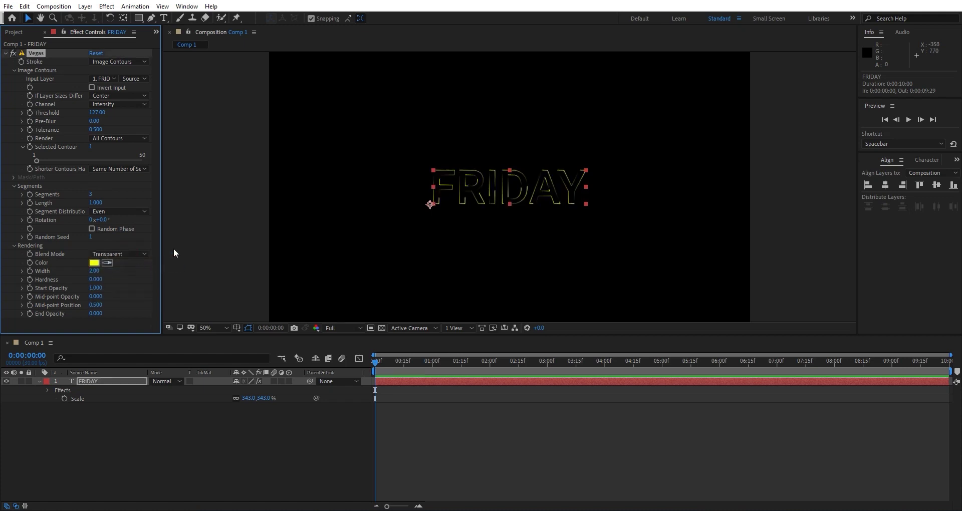
pyautogui.click(94, 262)
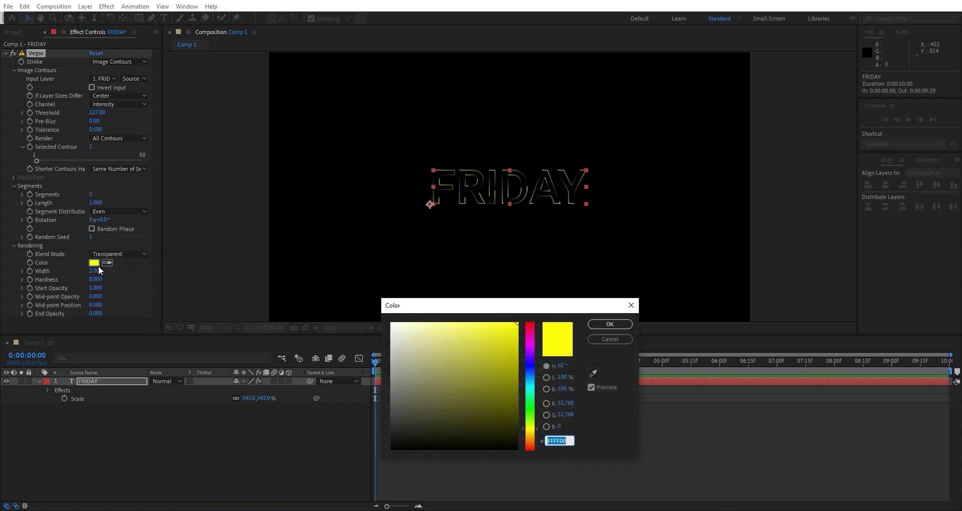
pyautogui.moveTo(416, 343); pyautogui.dragTo(346, 308)
pyautogui.click(610, 324)
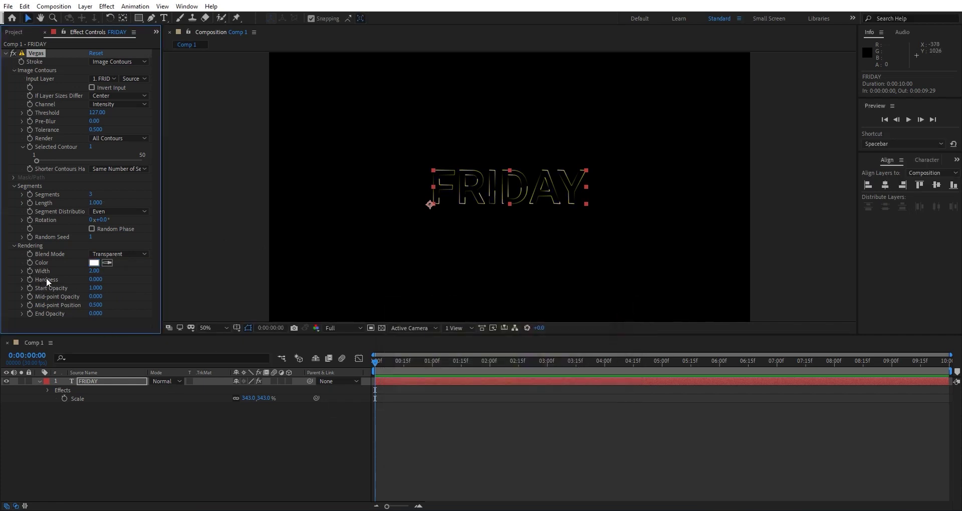
# Drive Vegas Rotation with the expression time*75, then collapse the layer's properties.
pyautogui.keyDown('alt'); pyautogui.click(30, 220); pyautogui.keyUp('alt')
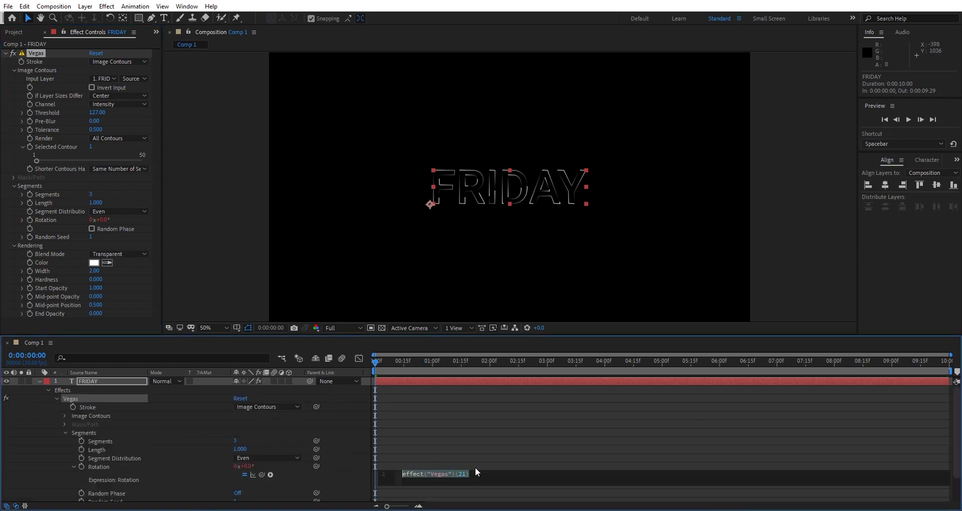
pyautogui.write('time*')
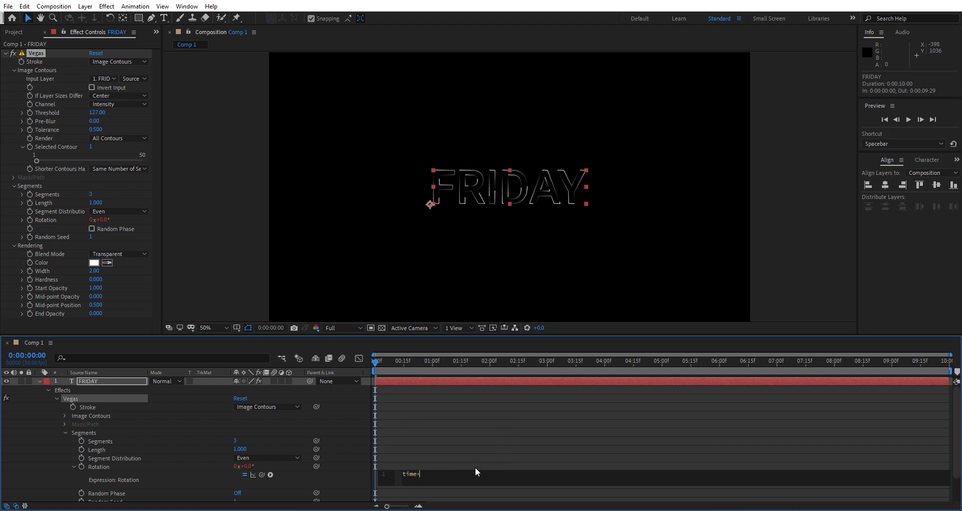
pyautogui.write('75')
pyautogui.click(475, 467)
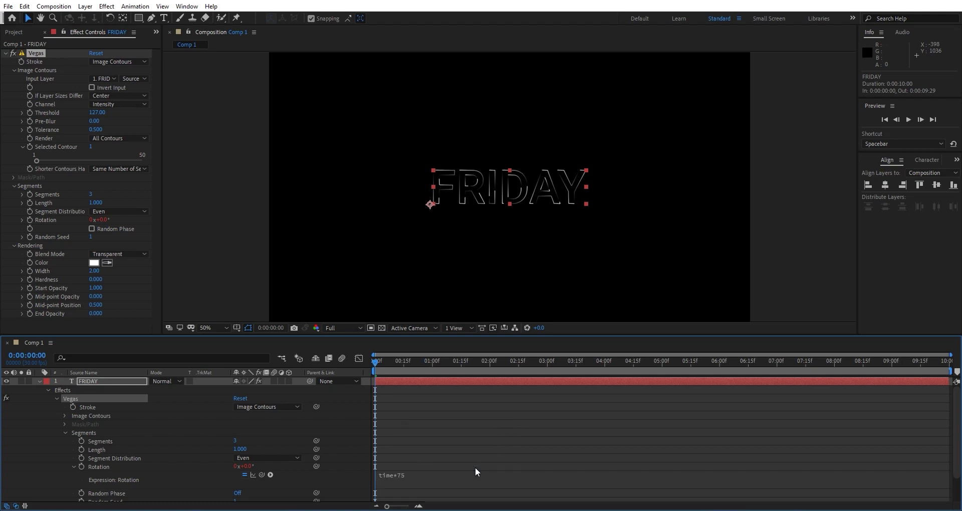
pyautogui.click(40, 382)
pyautogui.click(80, 406)
pyautogui.click(119, 382)
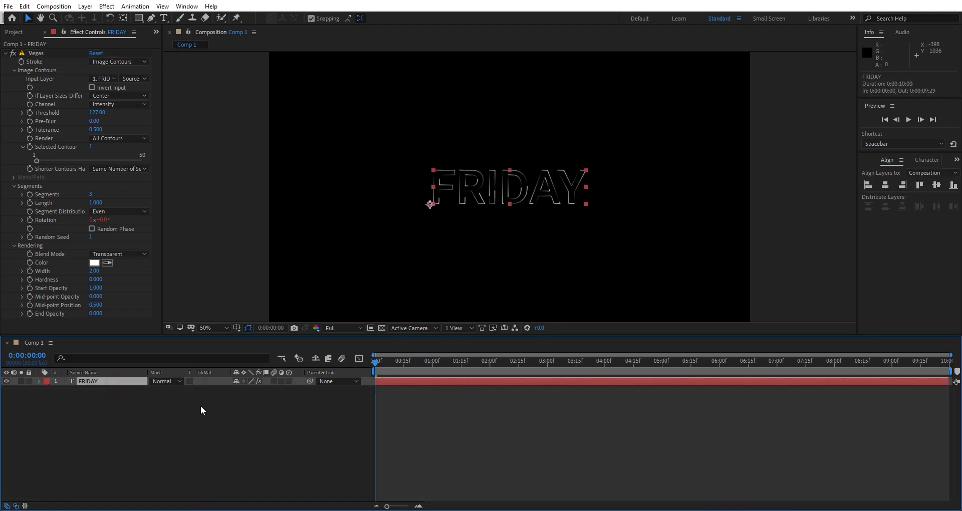
pyautogui.press('s')
# Scale FRIDAY from 343% to 440% and centre it horizontally and vertically.
pyautogui.moveTo(268, 392); pyautogui.dragTo(317, 396)
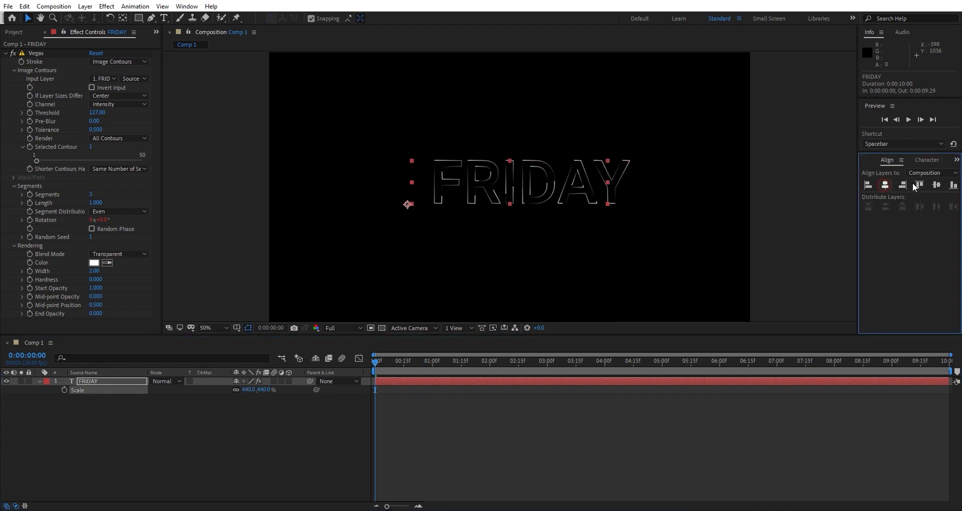
pyautogui.click(885, 185)
pyautogui.click(936, 185)
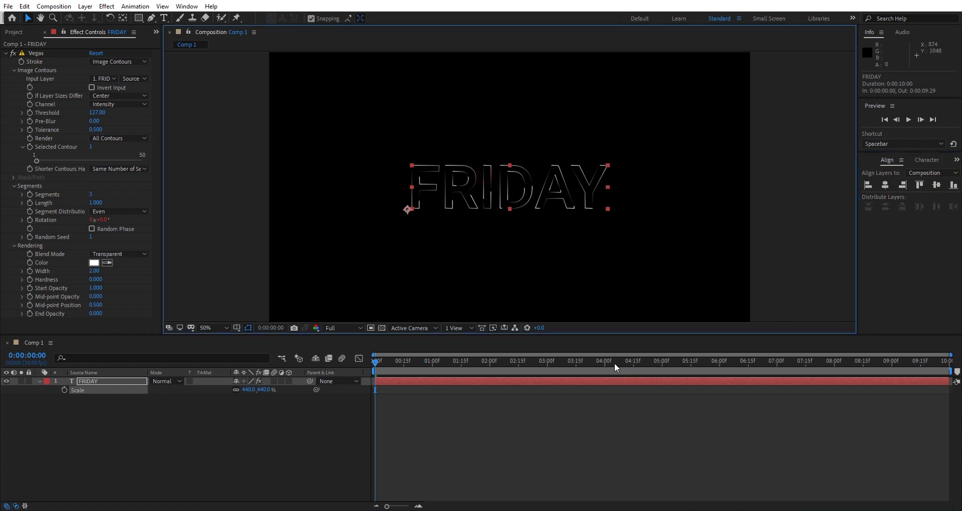
# Preview the animated FRIDAY outline and scrub back to the start.
pyautogui.click(337, 430)
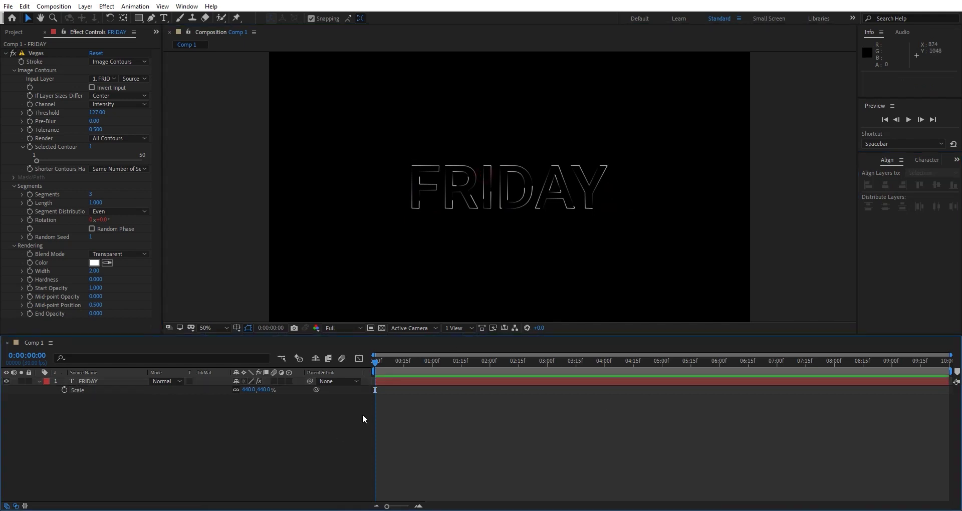
pyautogui.press('space')
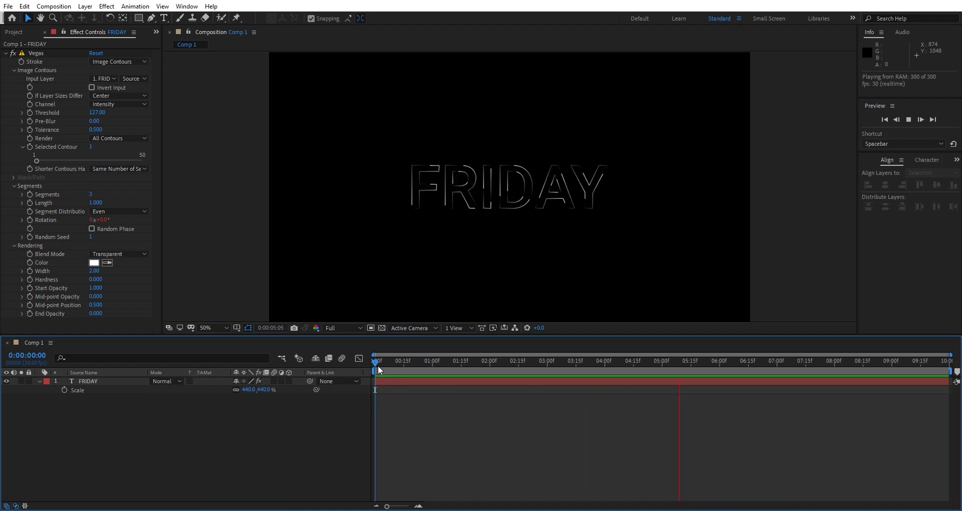
pyautogui.moveTo(382, 365)
pyautogui.mouseDown()
pyautogui.moveTo(449, 365)
pyautogui.moveTo(375, 365)
pyautogui.mouseUp()
pyautogui.click(92, 381)
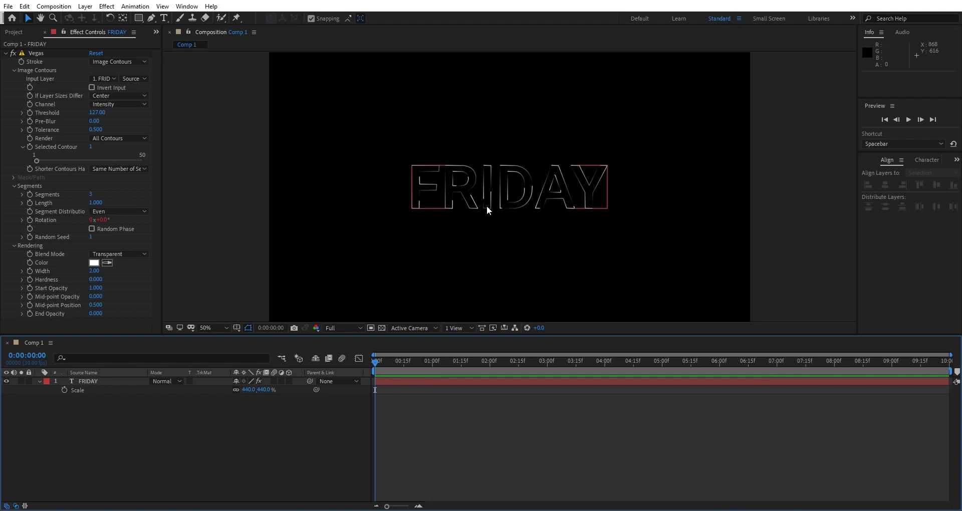
# Search Effects & Presets for 'shine' and apply Trapcode Shine to FRIDAY.
pyautogui.click(89, 381)
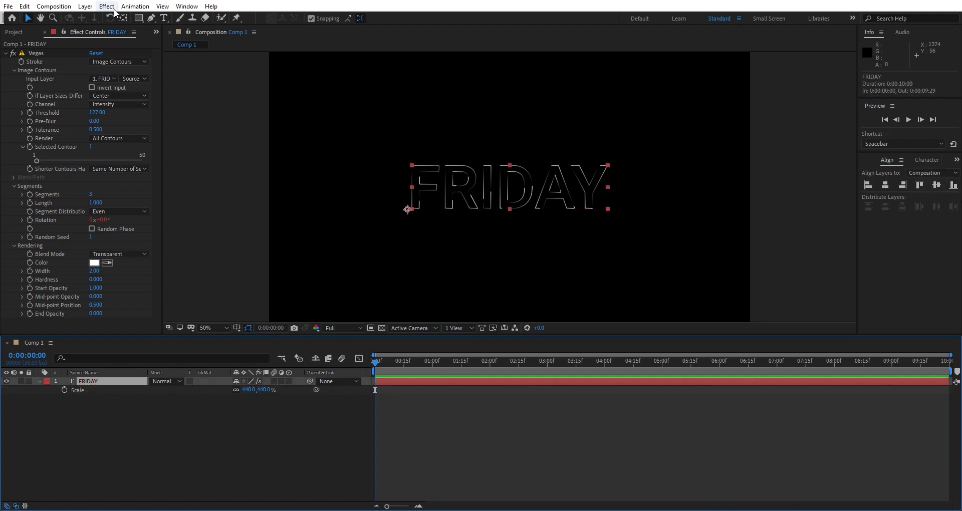
pyautogui.click(957, 159)
pyautogui.click(926, 183)
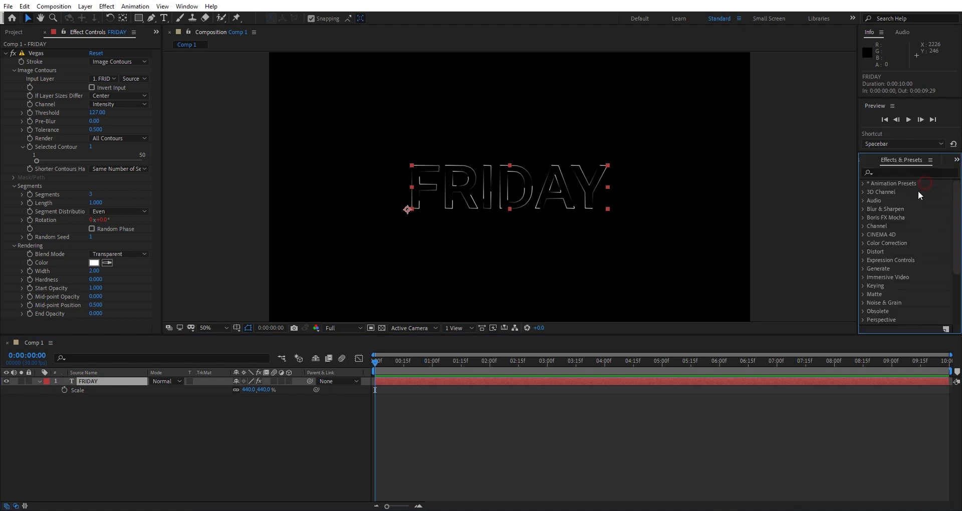
pyautogui.click(908, 172)
pyautogui.write('shine')
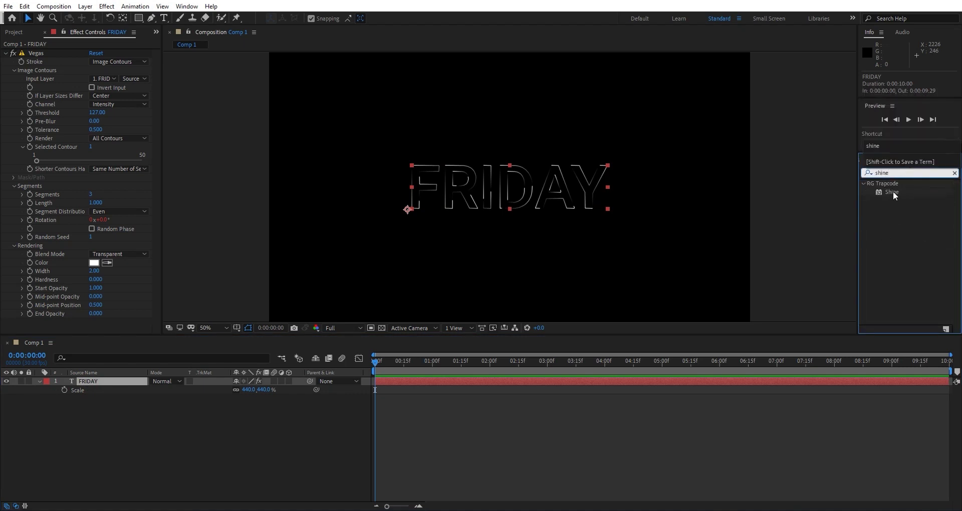
pyautogui.click(893, 192)
pyautogui.moveTo(894, 193); pyautogui.dragTo(135, 383)
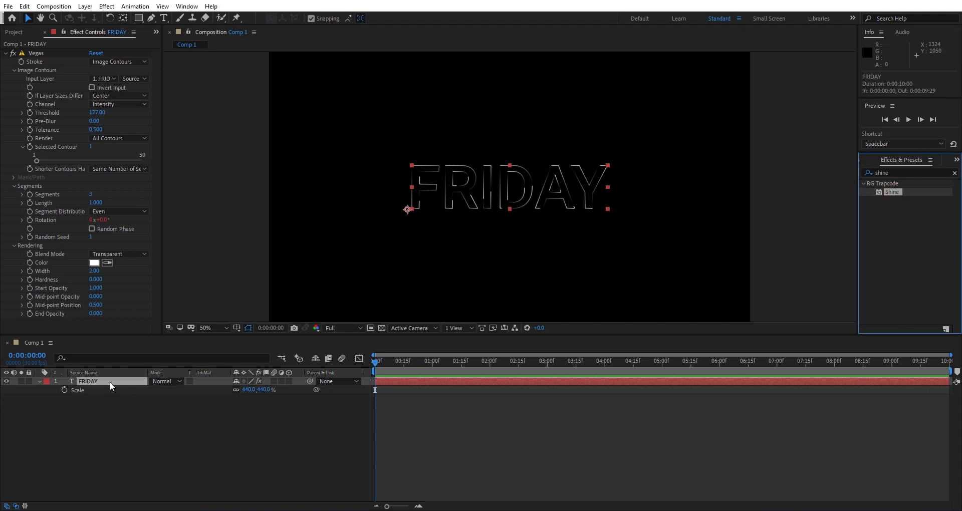
pyautogui.doubleClick(893, 194)
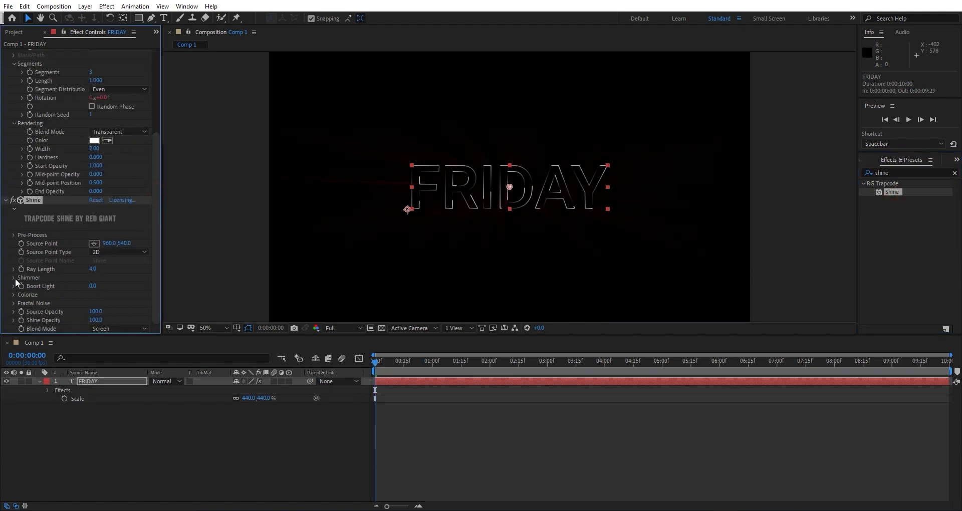
# Colour the Shine rays with the Aqualight Colorize preset.
pyautogui.click(15, 297)
pyautogui.scroll(-2, 75, 281)
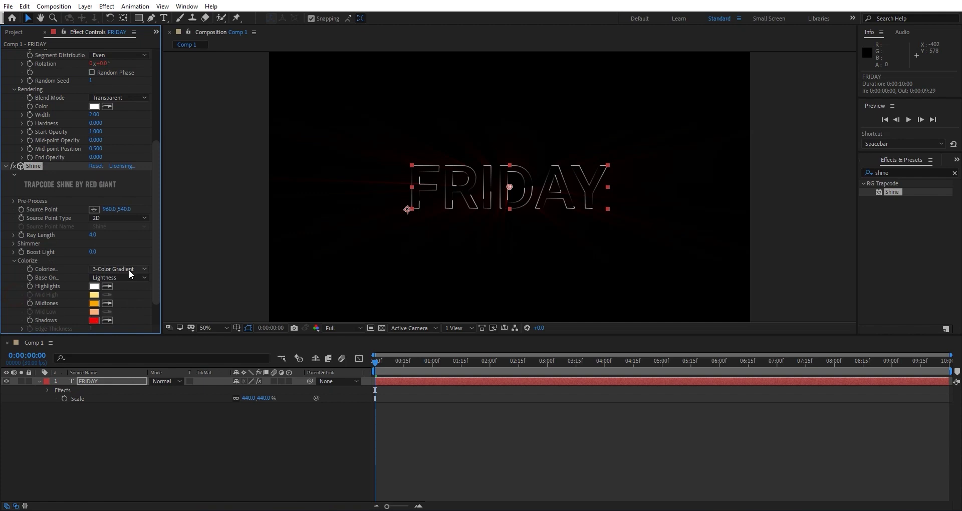
pyautogui.click(121, 269)
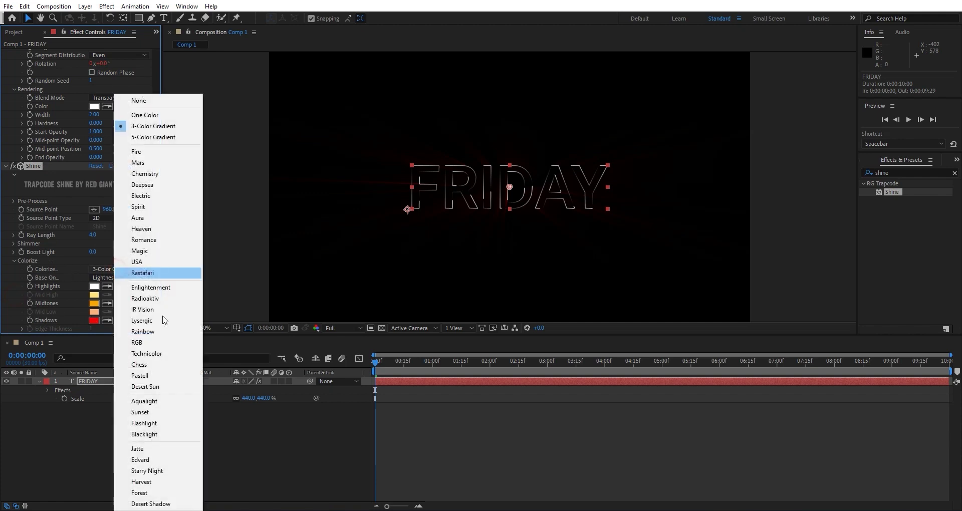
pyautogui.click(144, 401)
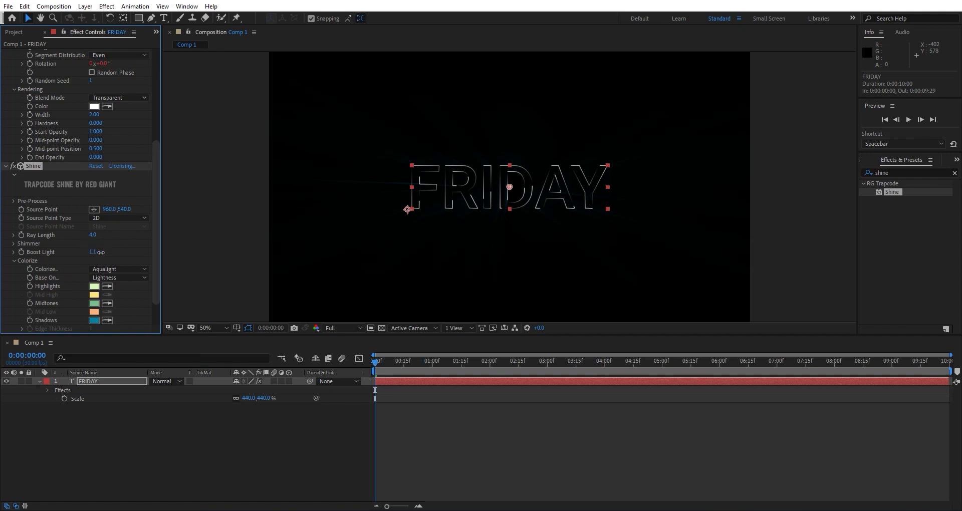
# Set Shine's Boost Light to 50 to brighten the rays.
pyautogui.moveTo(93, 252); pyautogui.dragTo(133, 251)
pyautogui.moveTo(94, 252); pyautogui.dragTo(145, 251)
pyautogui.click(93, 252)
pyautogui.write('50')
pyautogui.press('Return')
# Lengthen the rays to Ray Length 16.4 and move the Source Point near 950,548.
pyautogui.moveTo(90, 238); pyautogui.dragTo(114, 240)
pyautogui.moveTo(109, 239); pyautogui.dragTo(145, 238)
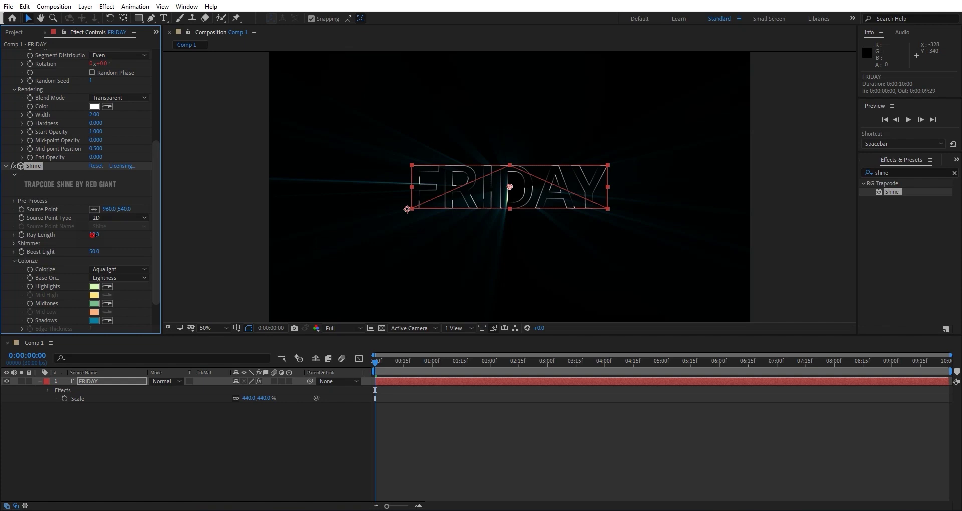
pyautogui.moveTo(93, 235)
pyautogui.mouseDown()
pyautogui.moveTo(112, 238)
pyautogui.moveTo(58, 238)
pyautogui.moveTo(98, 238)
pyautogui.mouseUp()
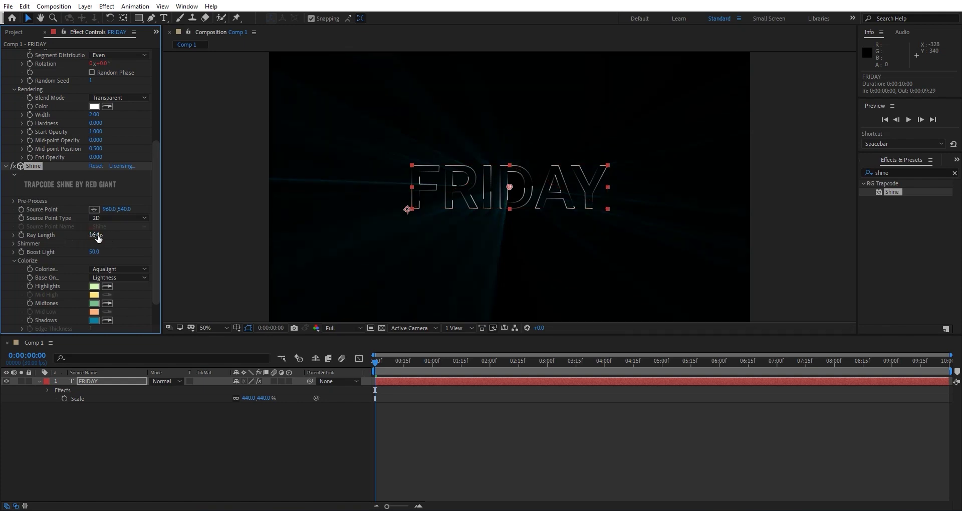
pyautogui.click(98, 235)
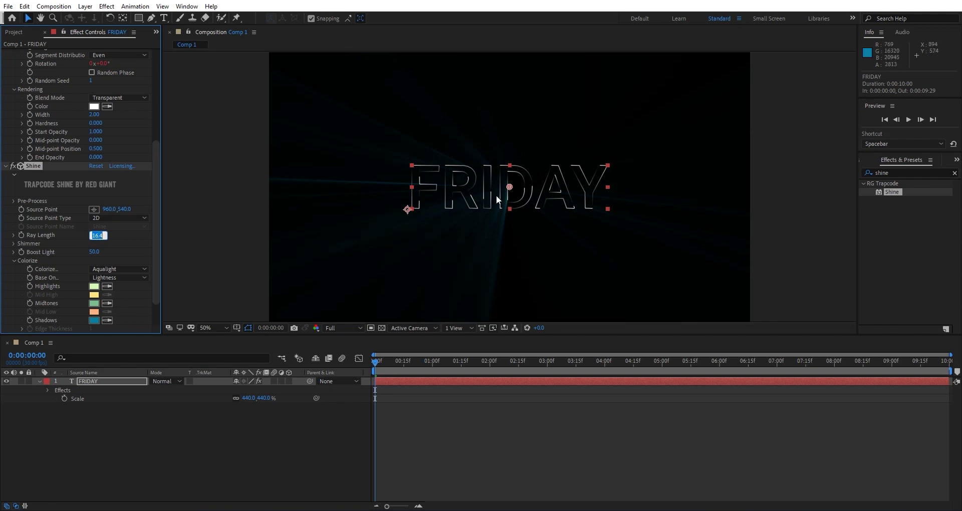
pyautogui.moveTo(506, 190); pyautogui.dragTo(504, 192)
pyautogui.click(377, 358)
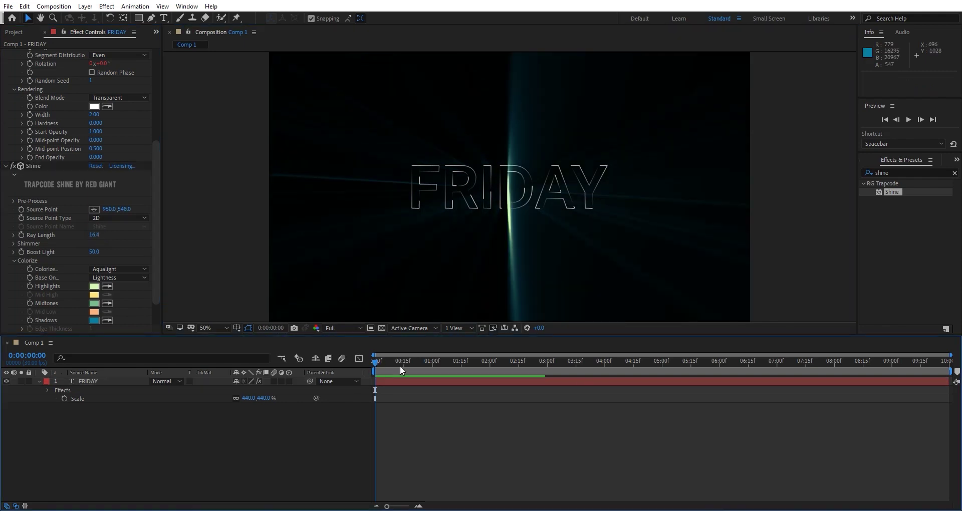
# Trim the work area to end near 0:00:02:27 and play a preview of FRIDAY.
pyautogui.moveTo(950, 372); pyautogui.dragTo(545, 372)
pyautogui.click(908, 119)
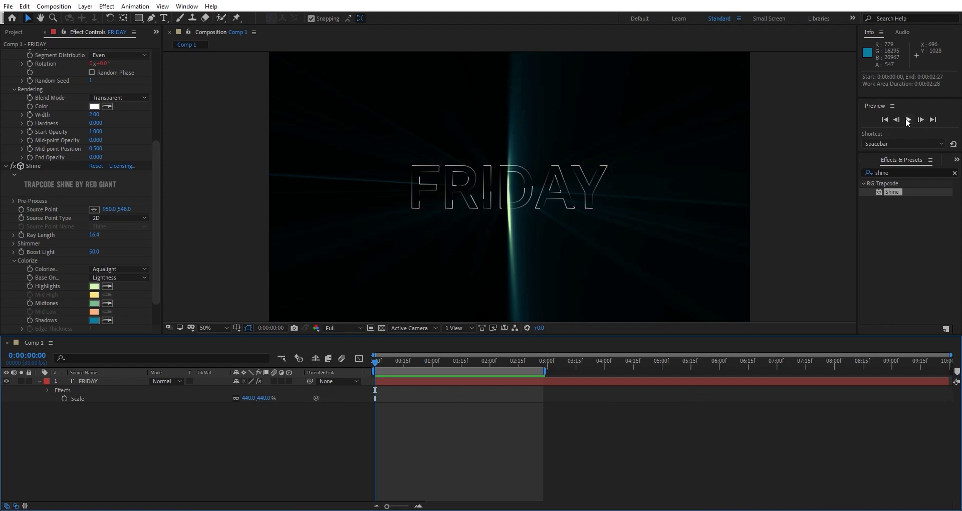